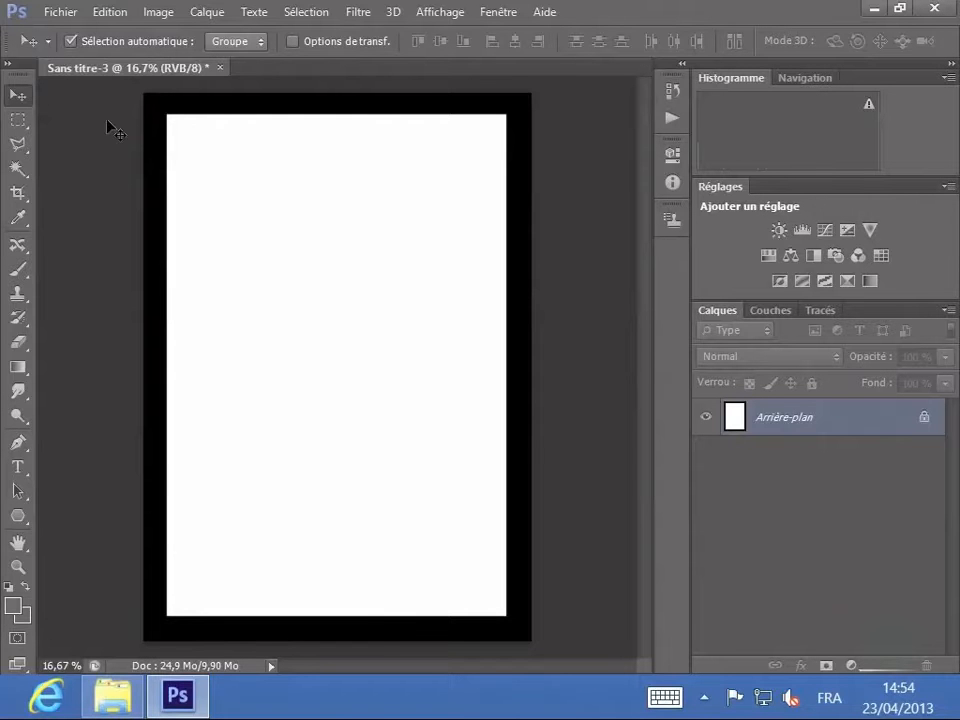
Start a new document with a transparent background and its width and height measured in centimetres
left_click(58, 13)
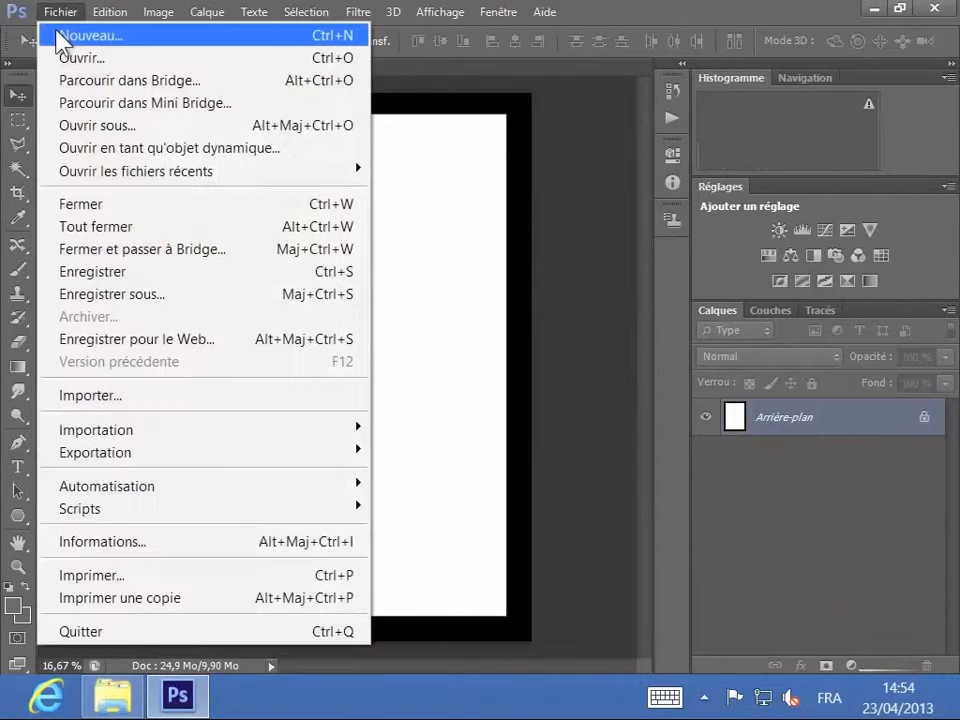
left_click(58, 34)
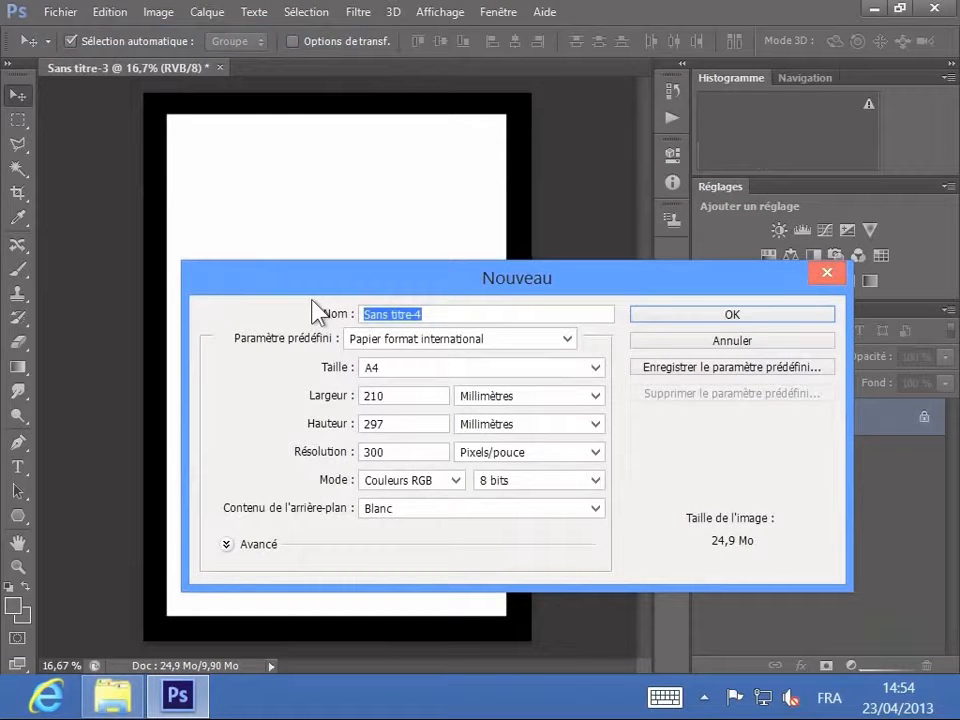
left_click(424, 508)
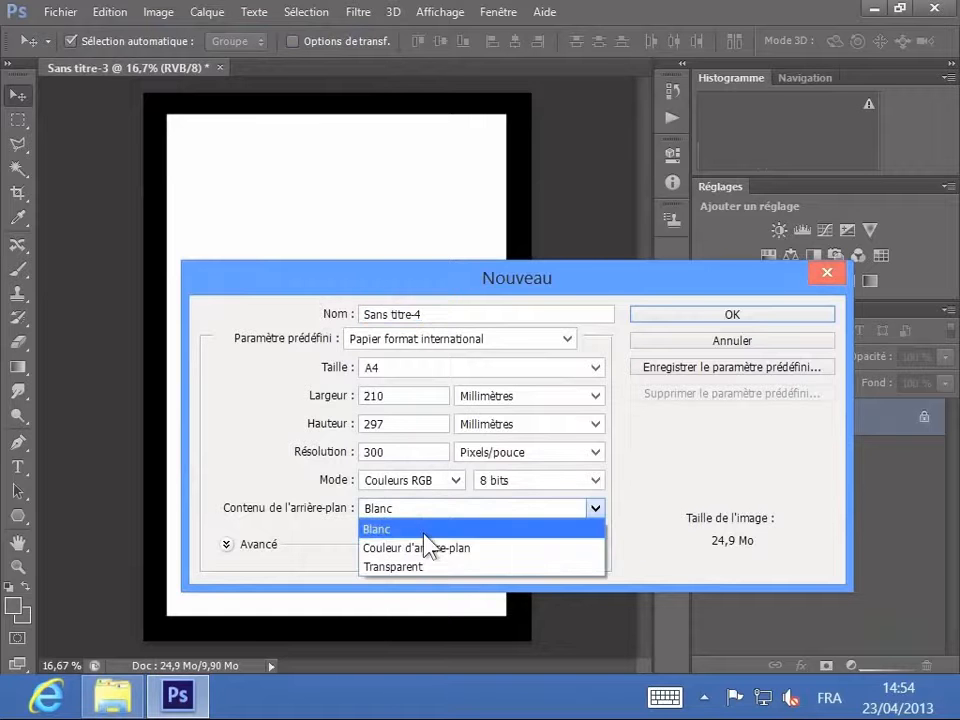
left_click(428, 568)
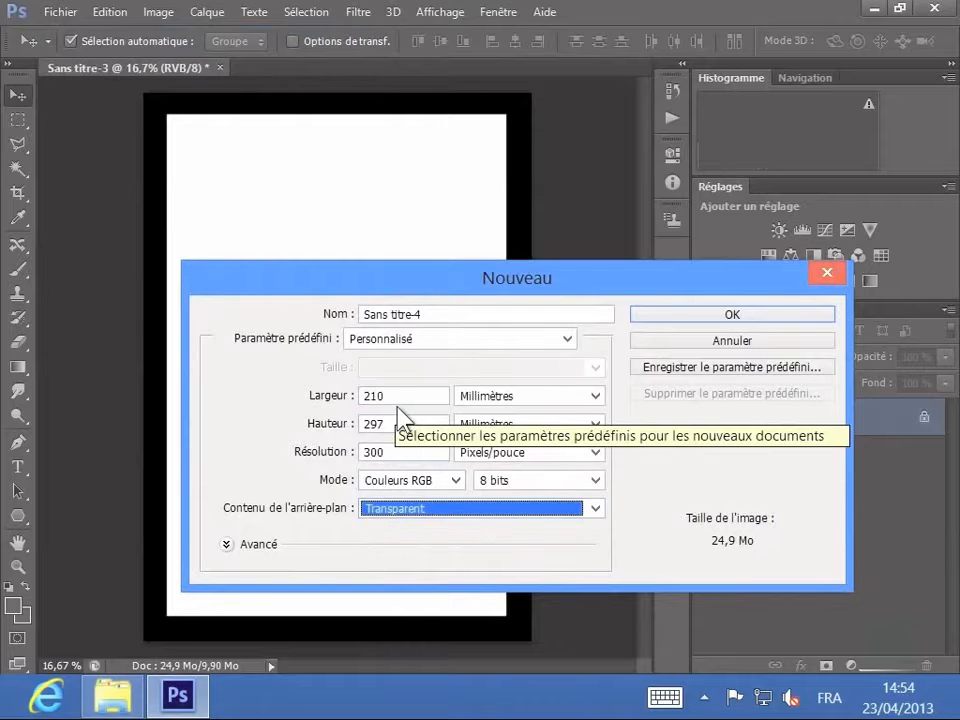
left_click(506, 403)
left_click(502, 452)
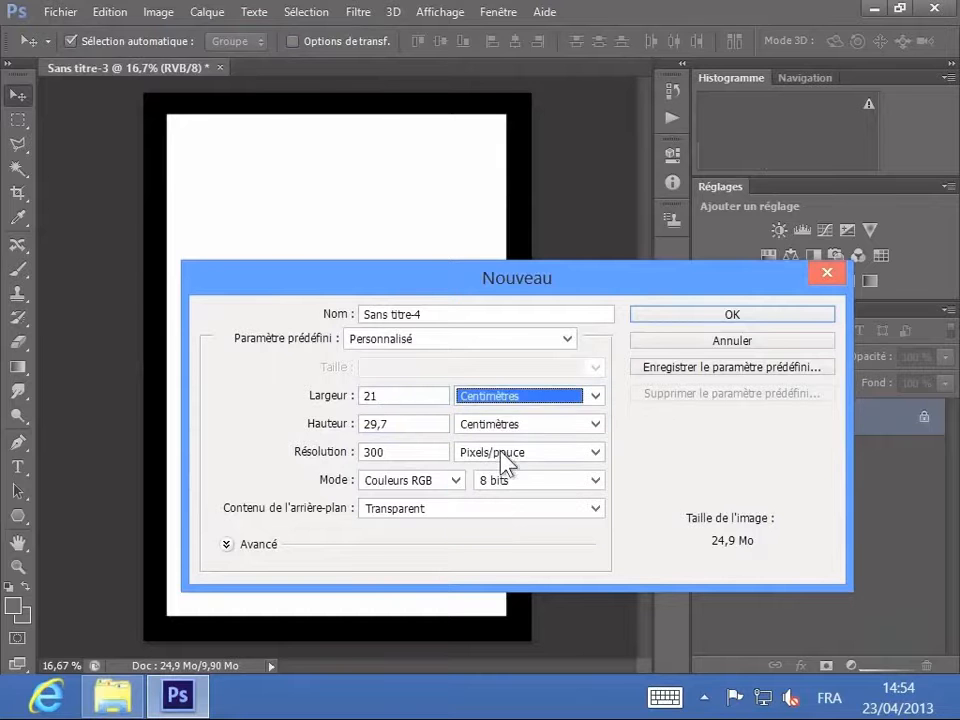
Set the new document's width and height to 5 cm each and create it
left_click_drag(396, 395, 323, 403)
type("5")
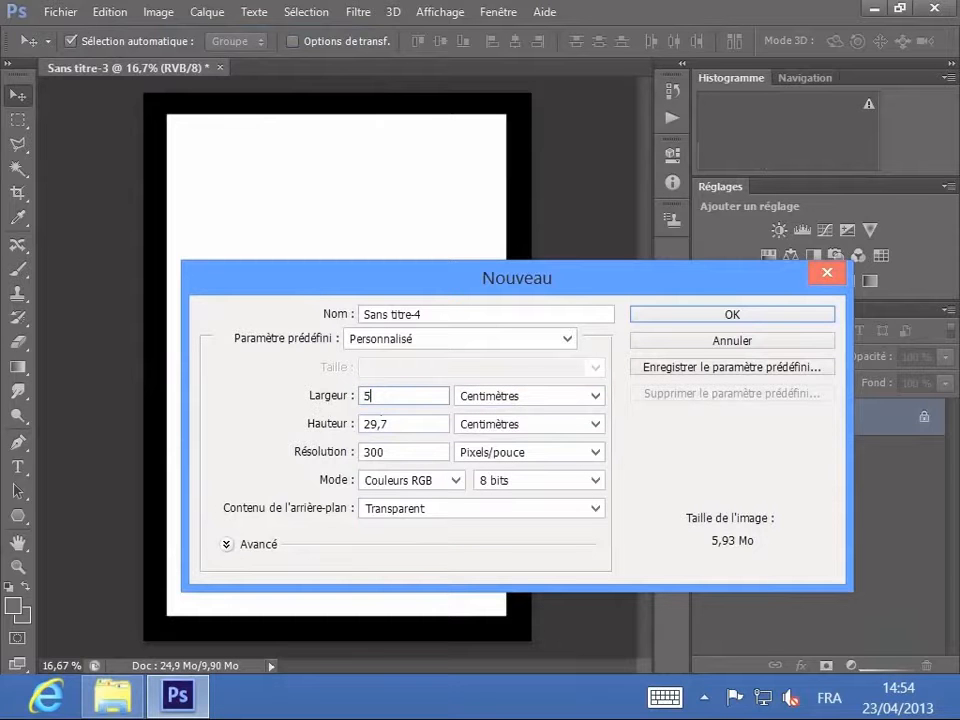
left_click_drag(401, 424, 340, 424)
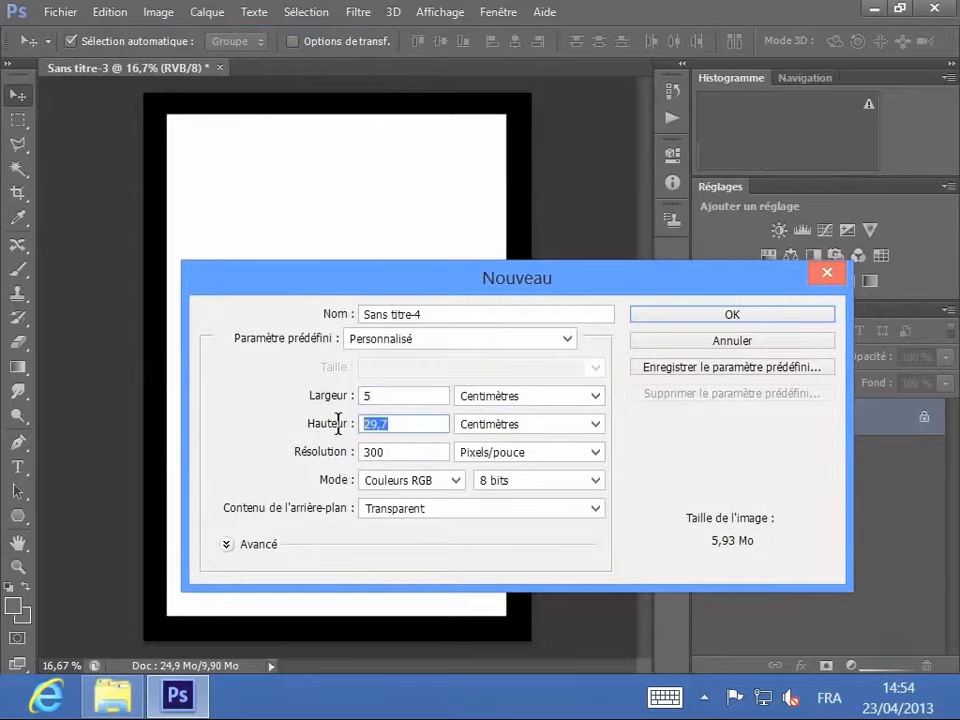
type("5")
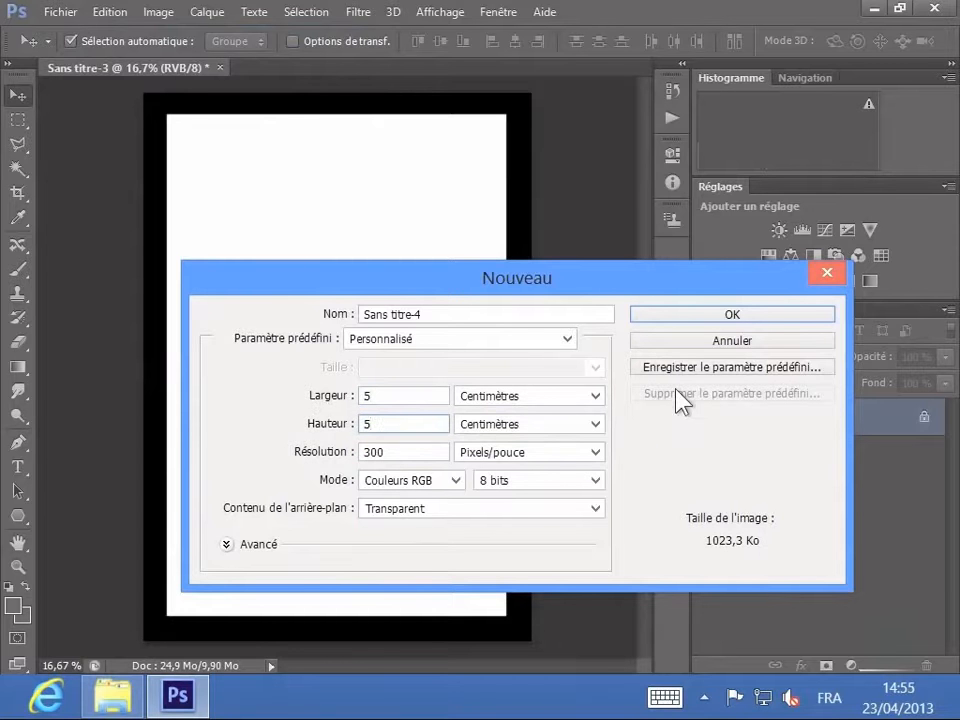
left_click(677, 316)
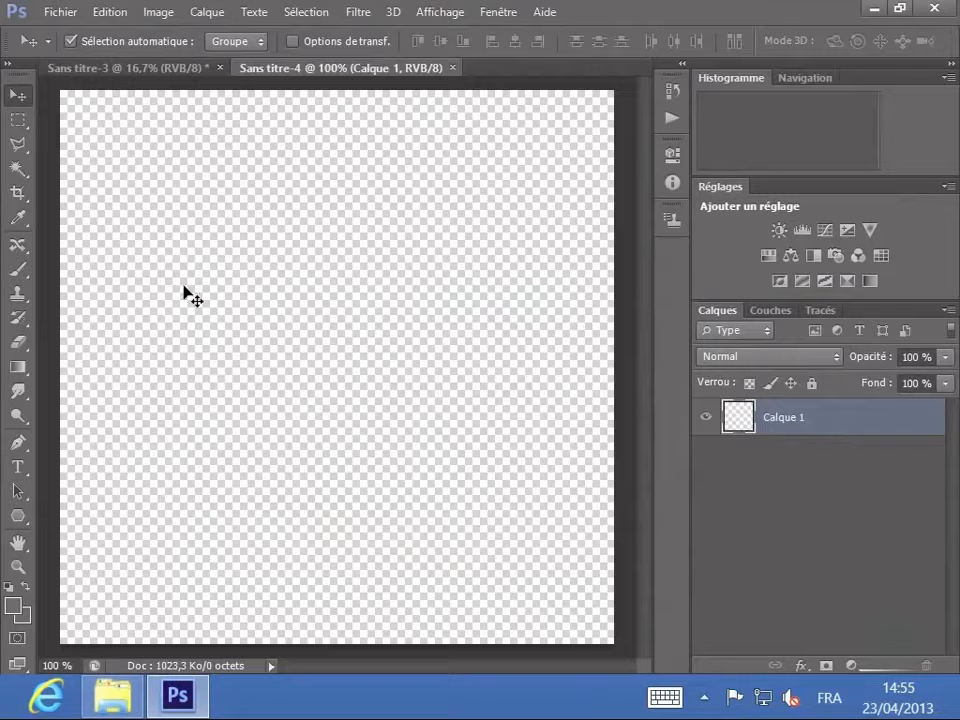
Select the lower-right triangular half of the canvas with the Polygonal Lasso, cutting diagonally from the bottom-left to the top-right corner
key("m")
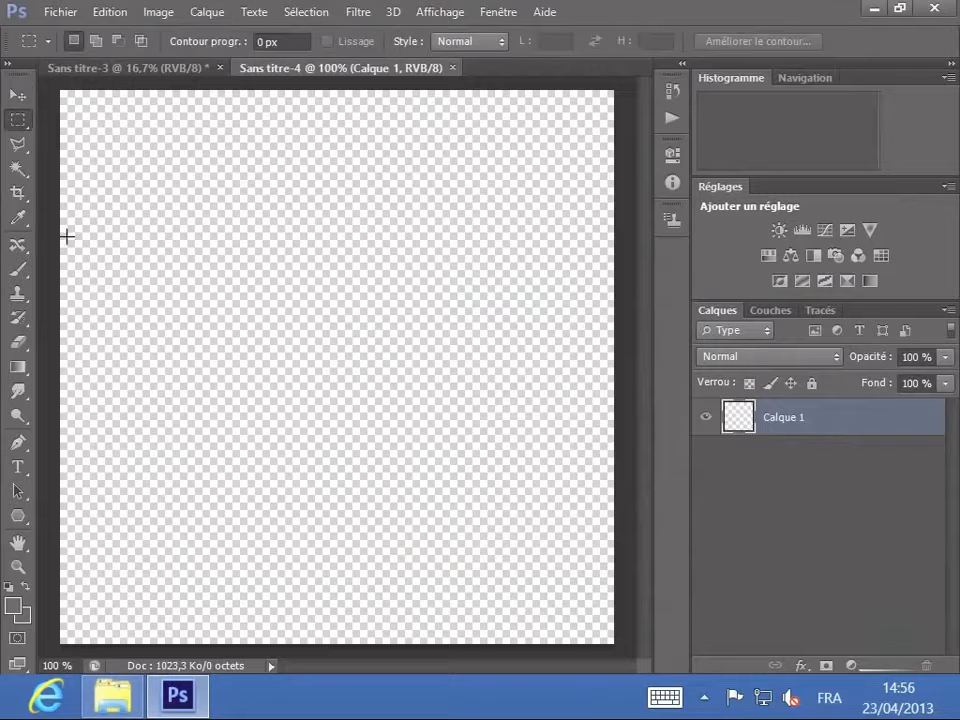
left_click(20, 150)
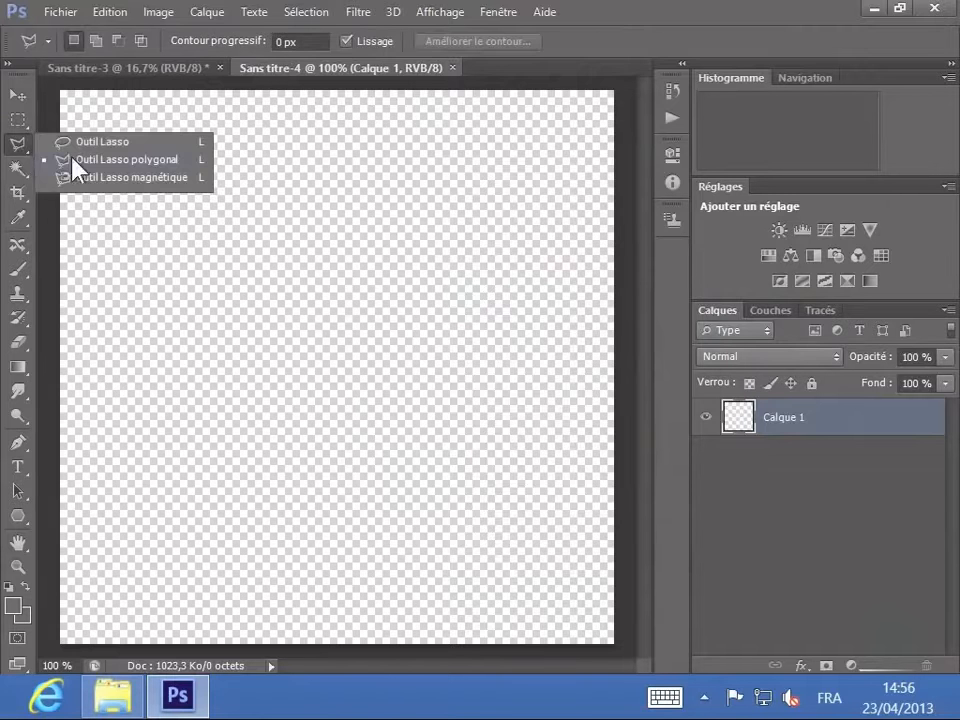
left_click(100, 160)
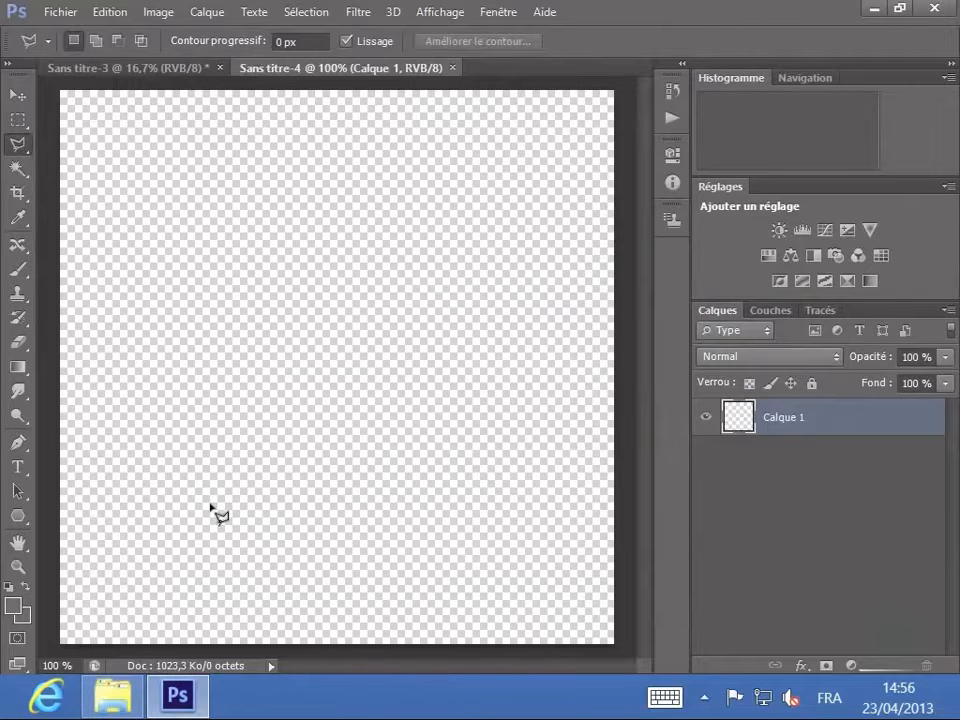
left_click(56, 646)
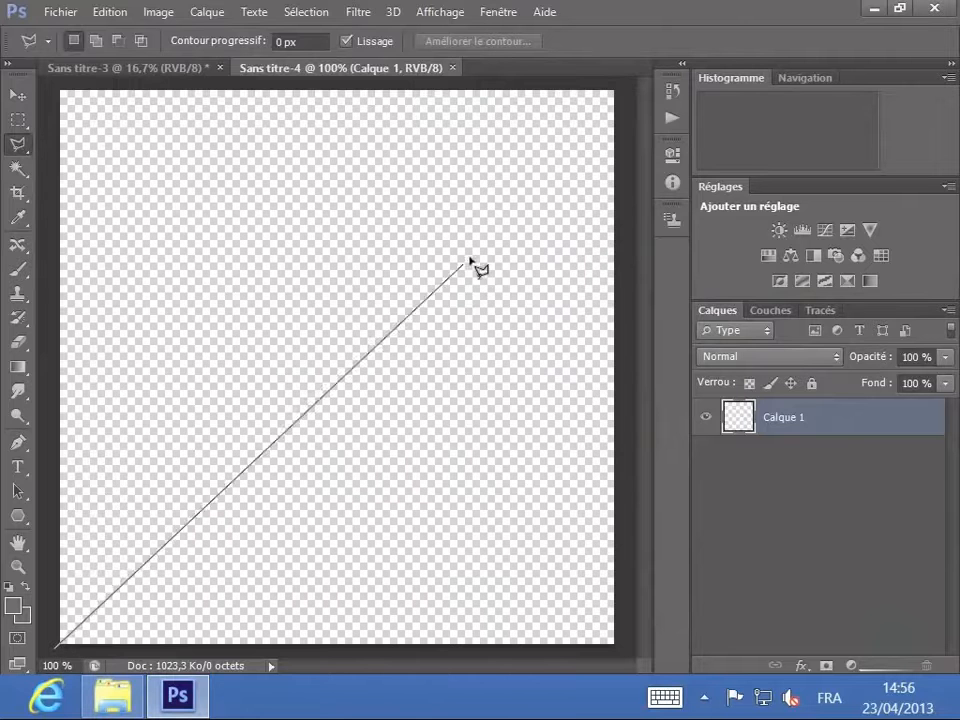
left_click(621, 87)
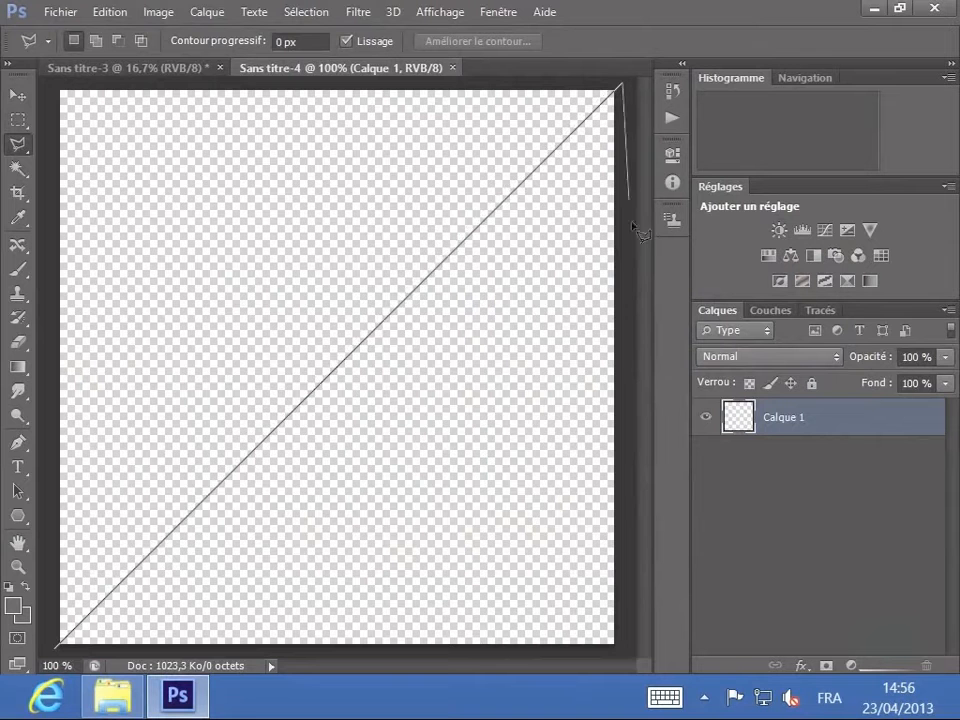
left_click(621, 652)
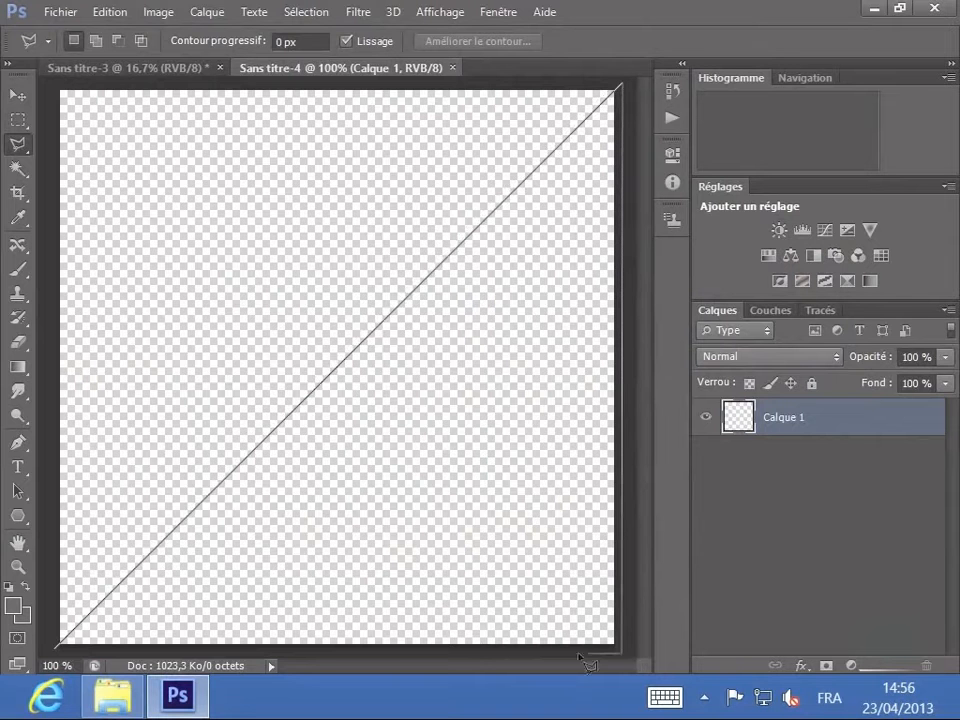
left_click(55, 651)
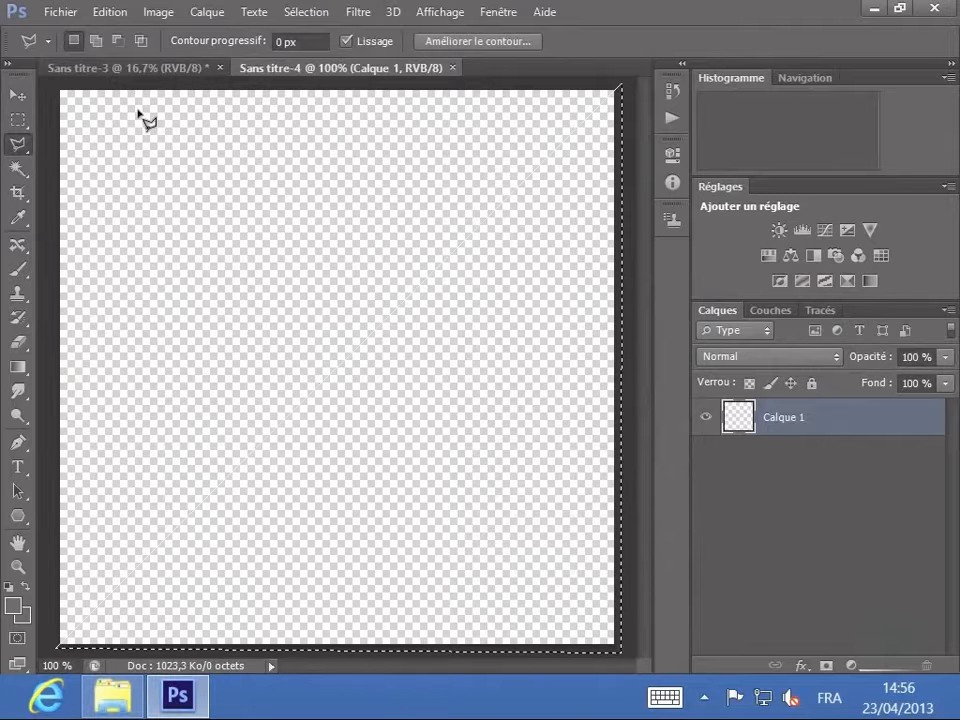
Start a Fill on the triangular selection and choose the custom light pink #f89cfb as its content
left_click(116, 13)
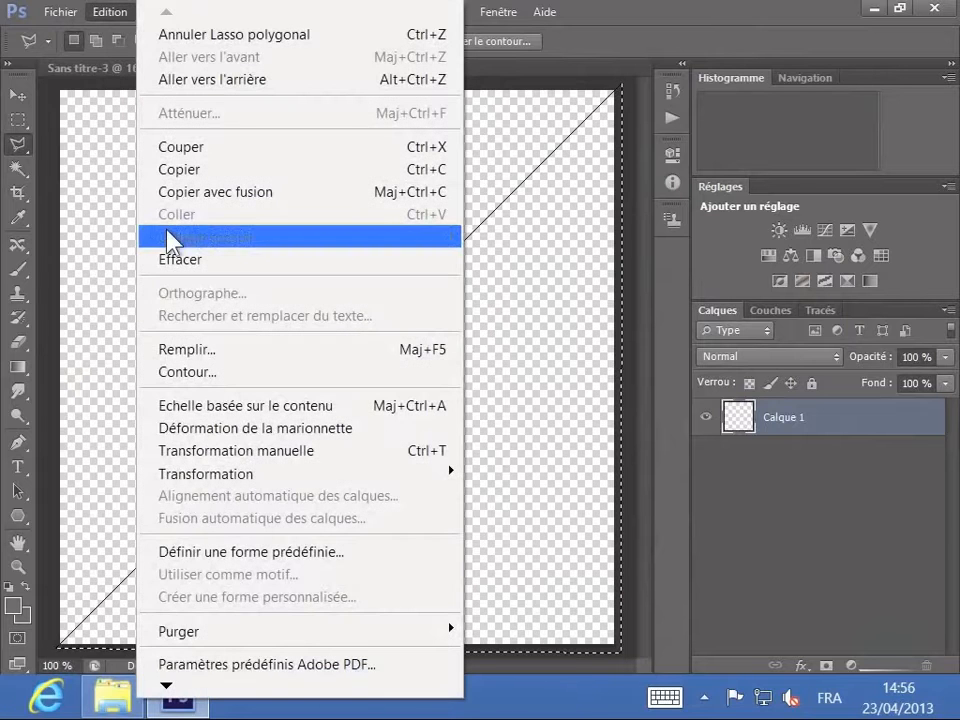
left_click(180, 352)
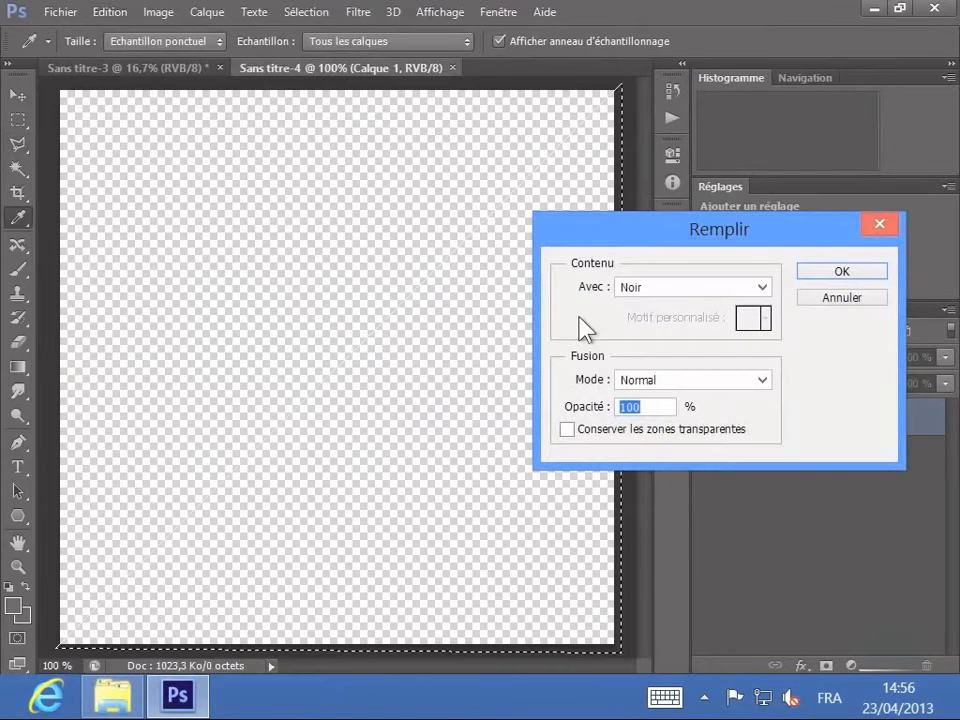
left_click(661, 291)
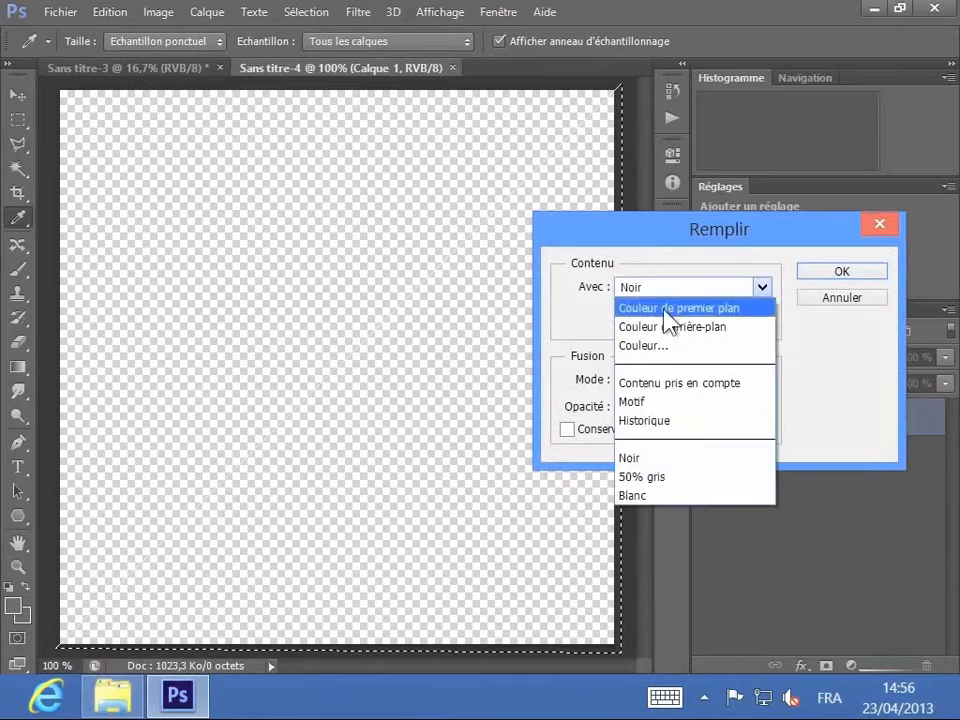
left_click(668, 346)
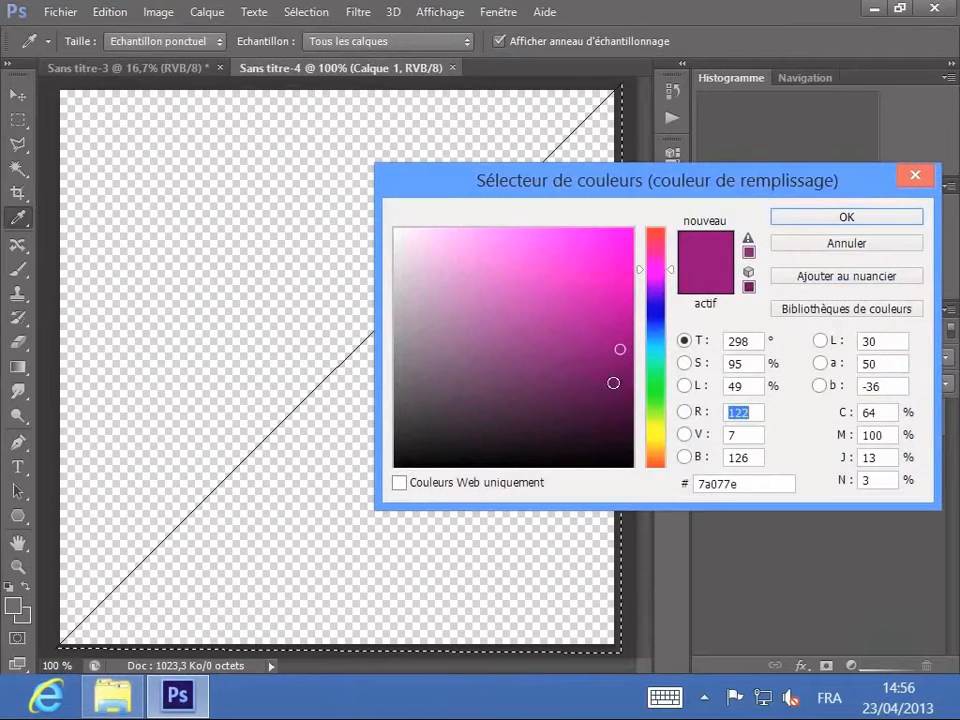
left_click(485, 232)
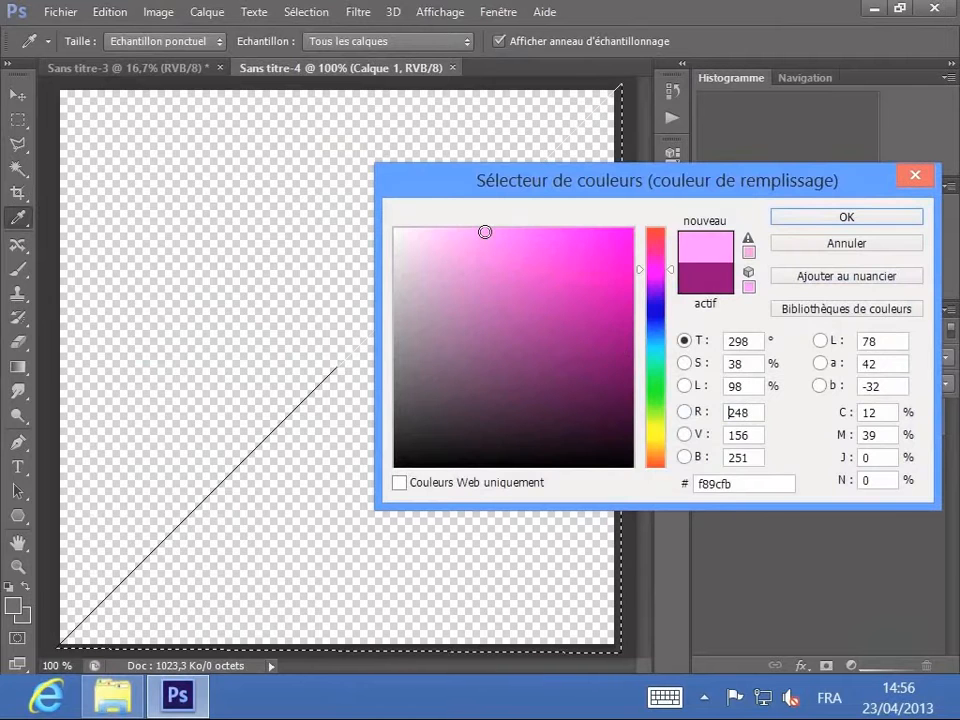
left_click(879, 222)
Fill the triangular selection with the custom purple #921796 and deselect it
left_click(764, 288)
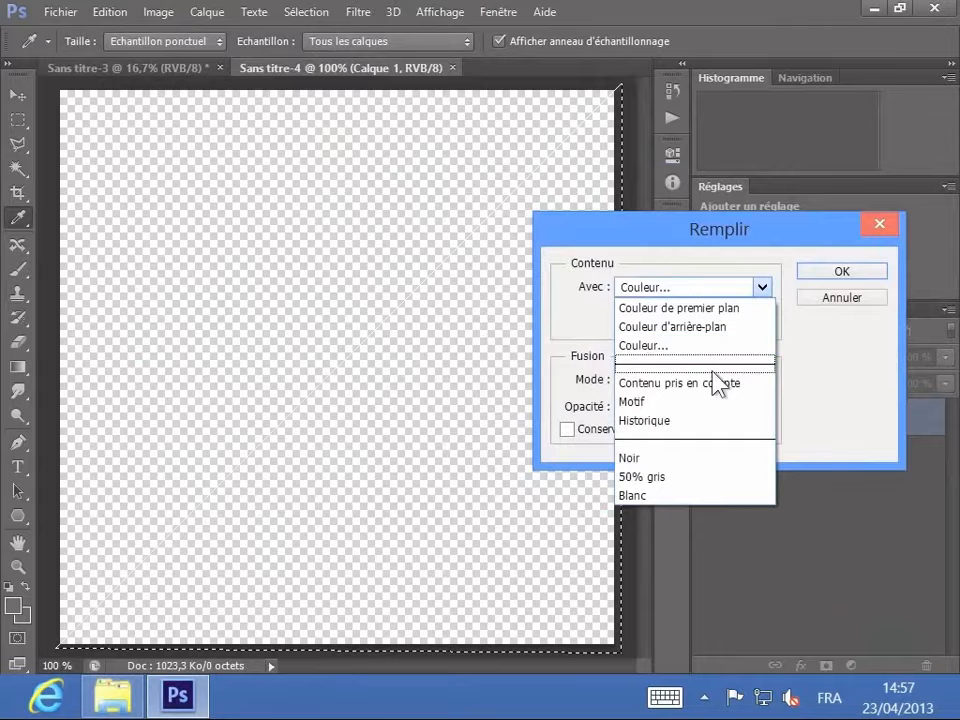
left_click(704, 401)
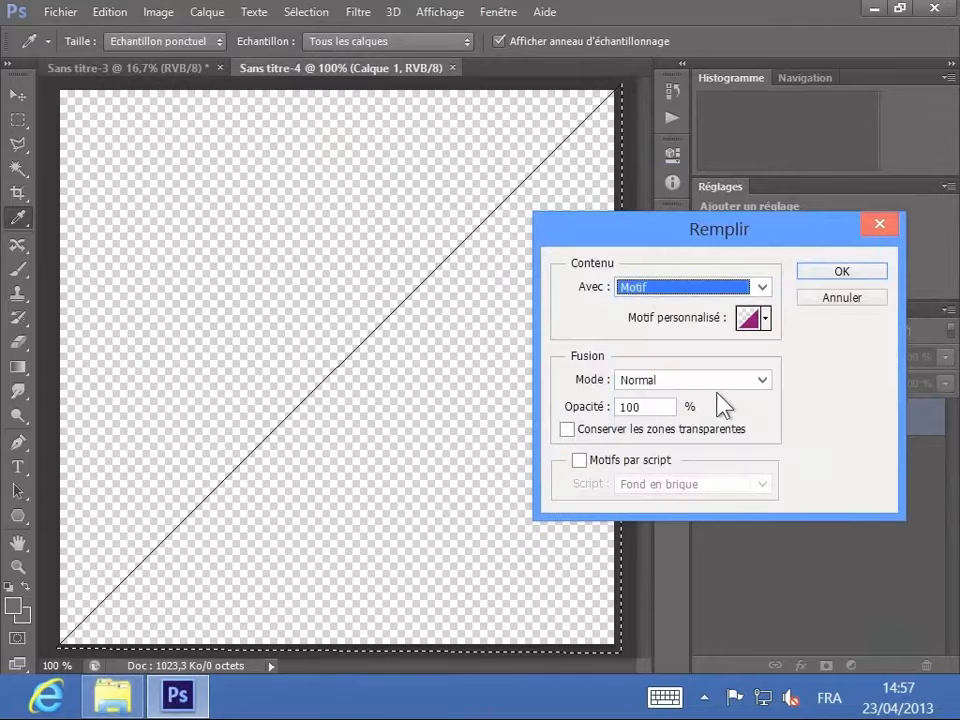
left_click(765, 318)
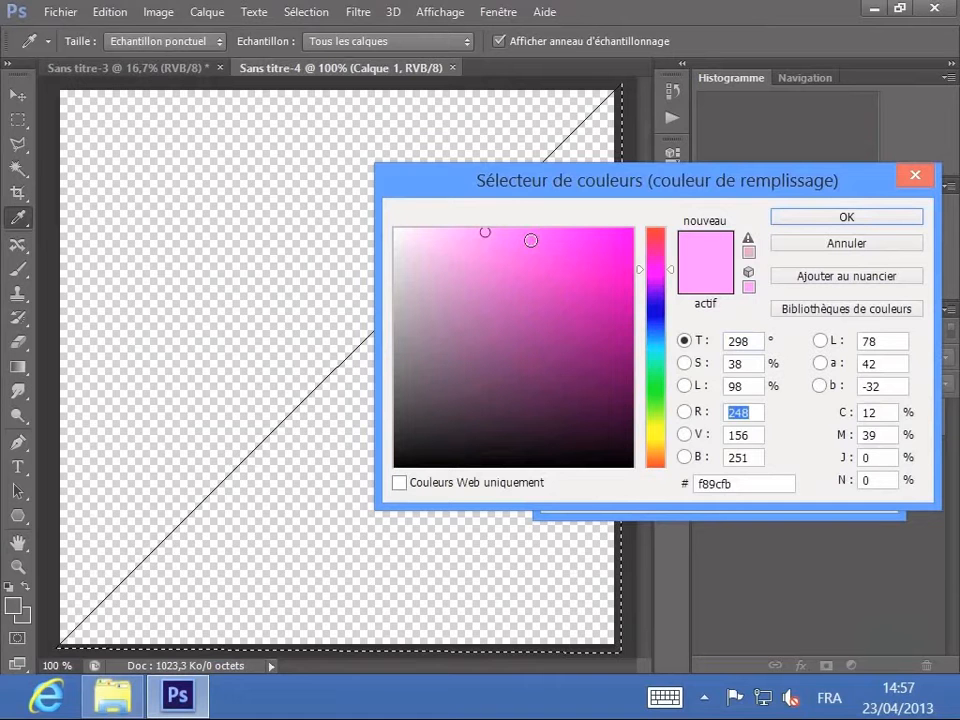
left_click(589, 327)
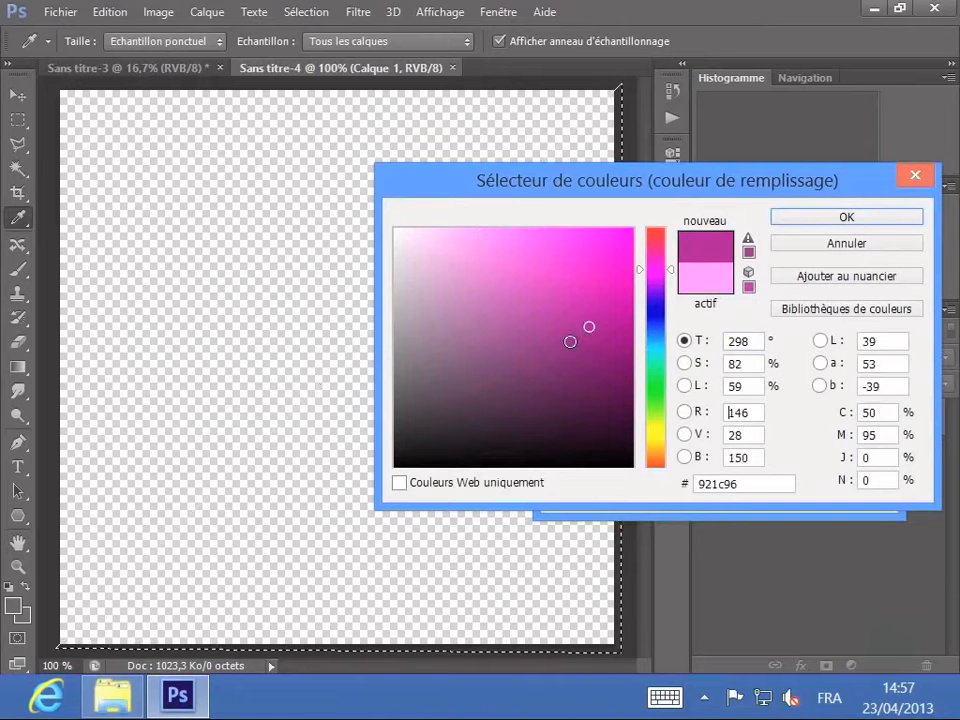
left_click(604, 302)
left_click(596, 328)
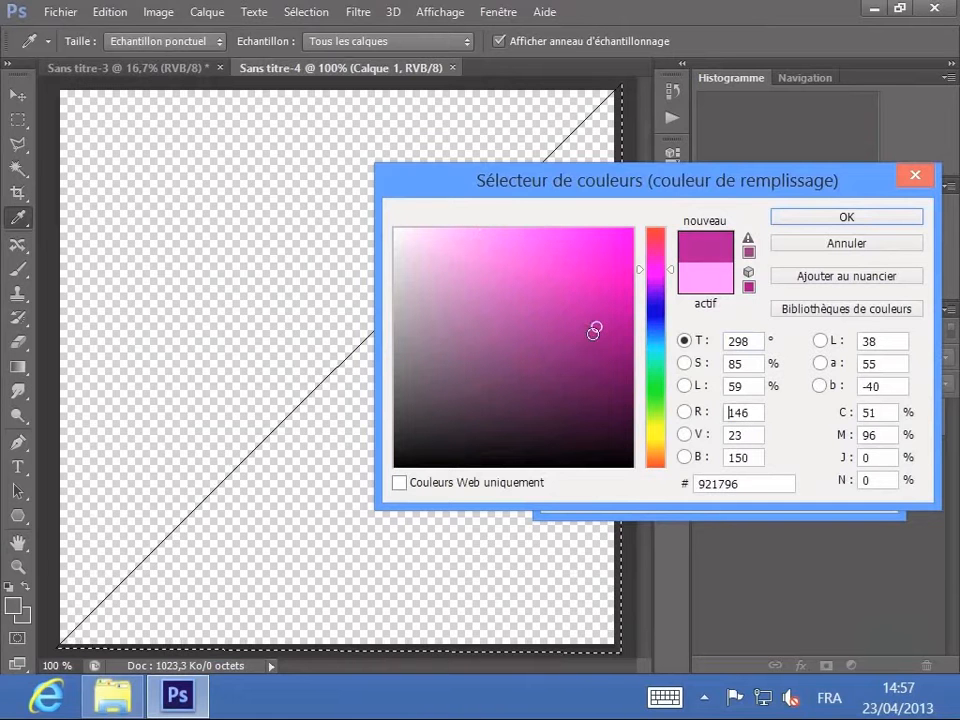
left_click(812, 218)
left_click(838, 270)
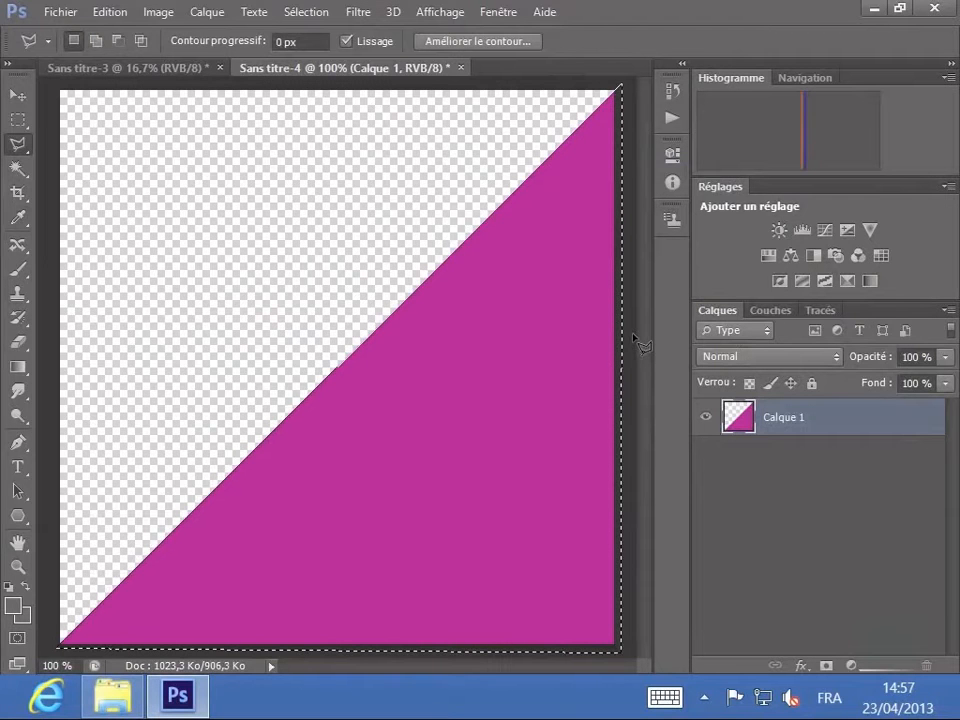
key("ctrl+d")
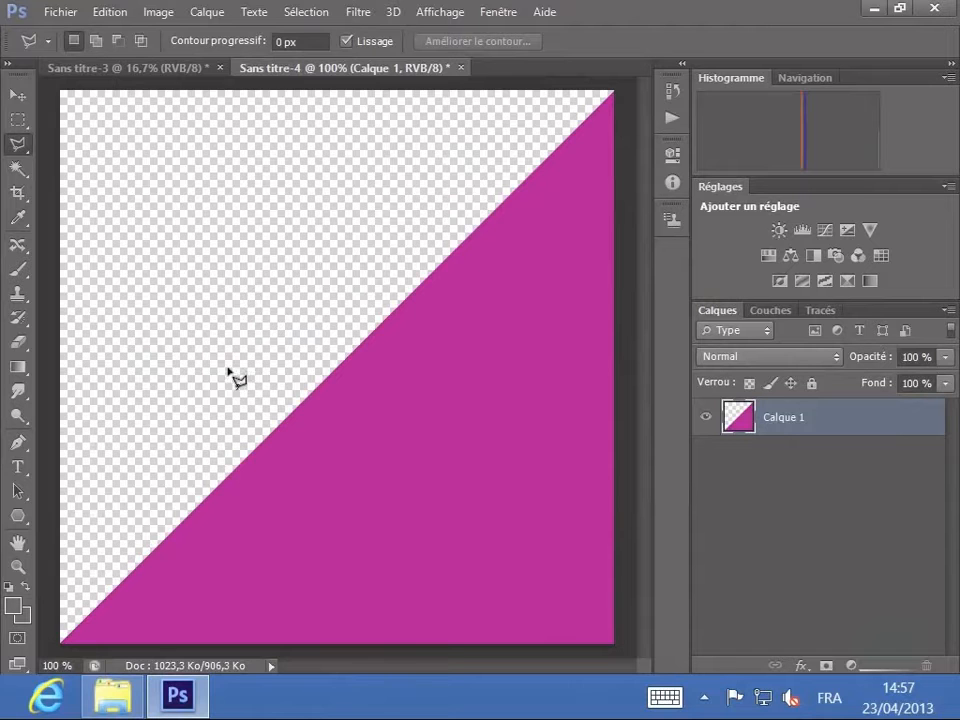
Define the half-filled square image as a pattern, keeping the suggested name
left_click(106, 14)
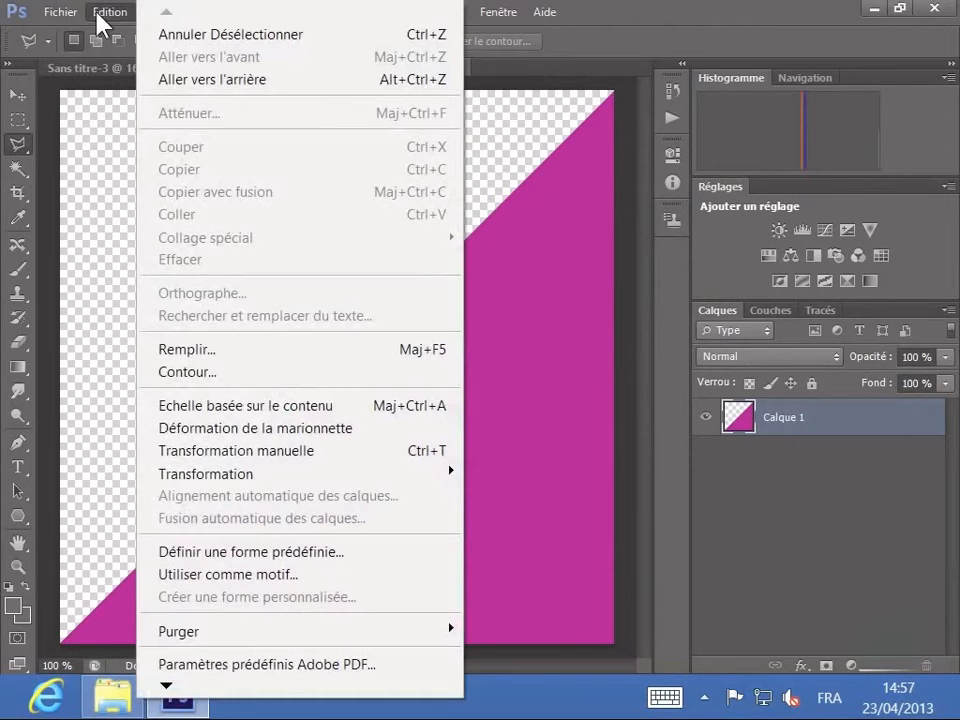
left_click(188, 575)
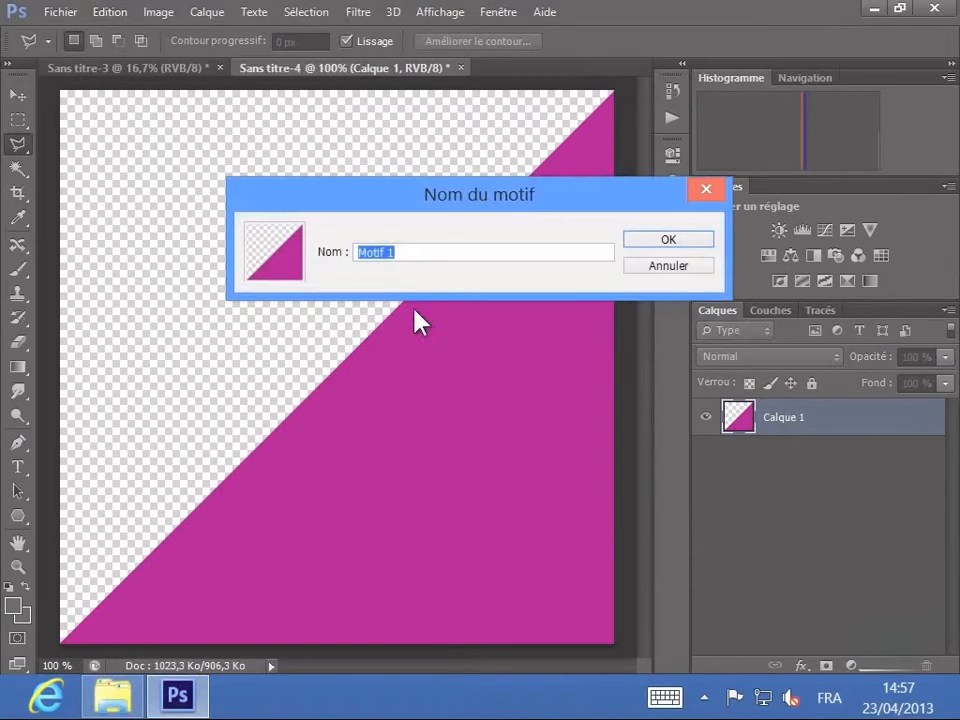
left_click(660, 244)
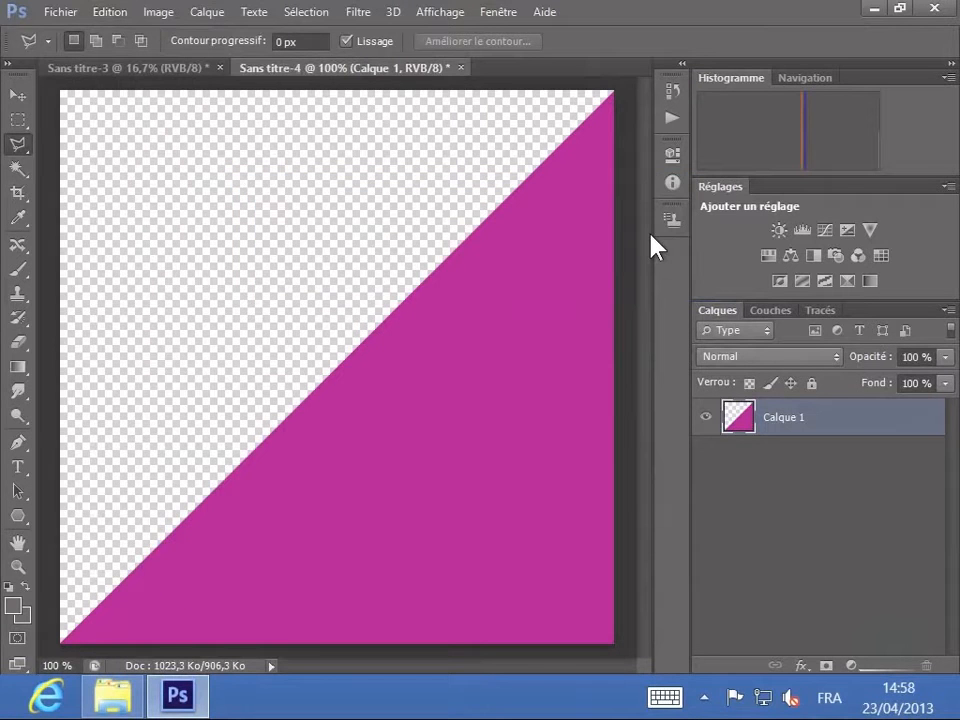
In the A4 document Sans titre-3, select the whole white area inside the black frame with the Rectangular Marquee
left_click(122, 68)
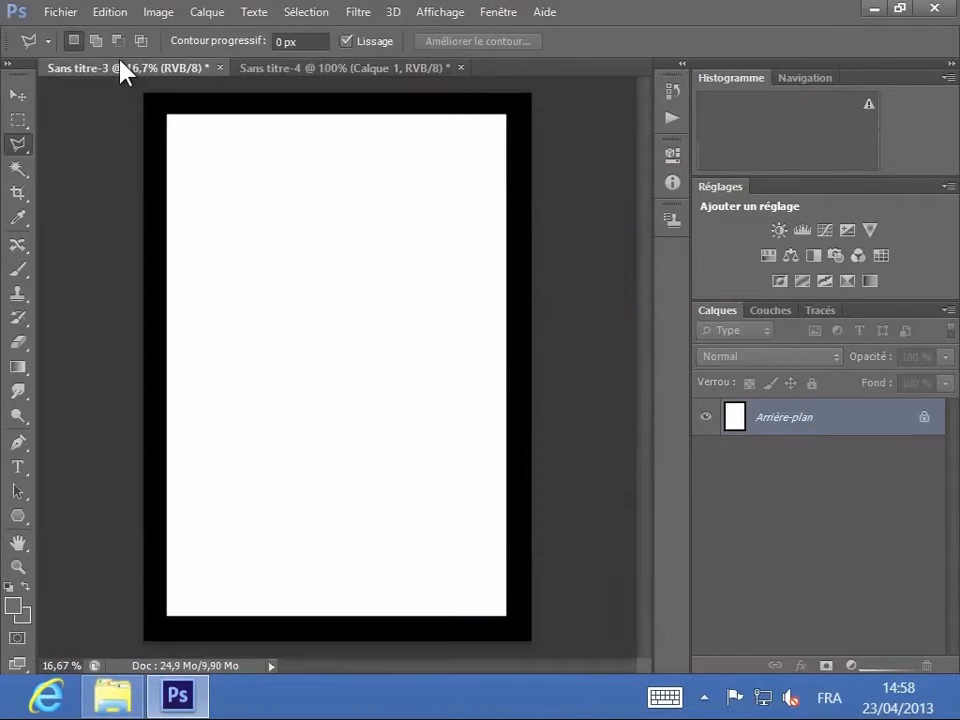
left_click(21, 121)
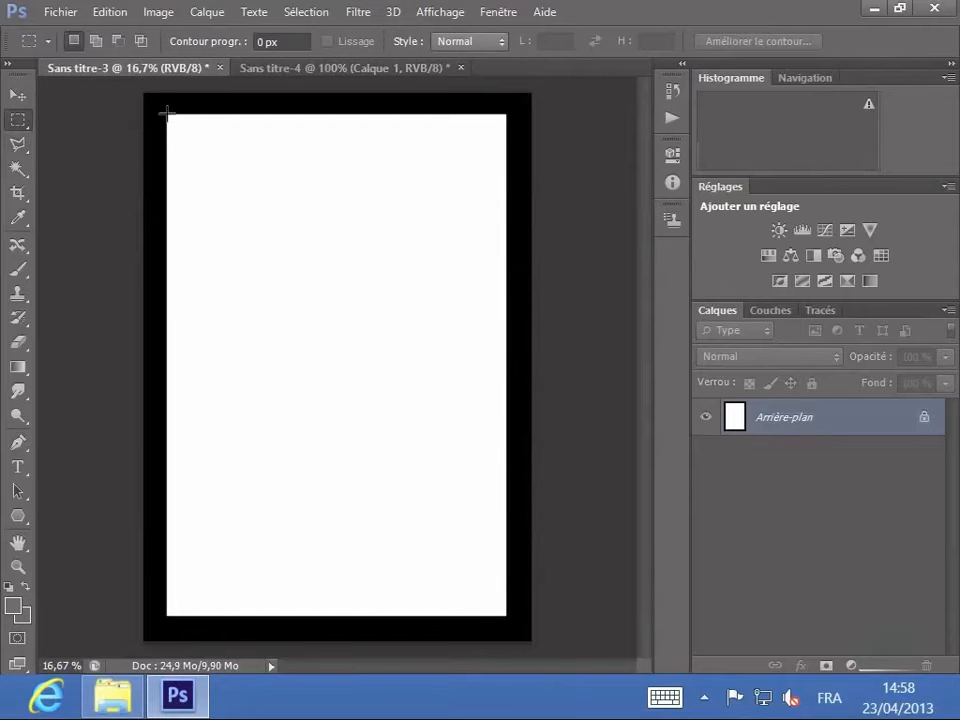
left_click_drag(166, 116, 505, 614)
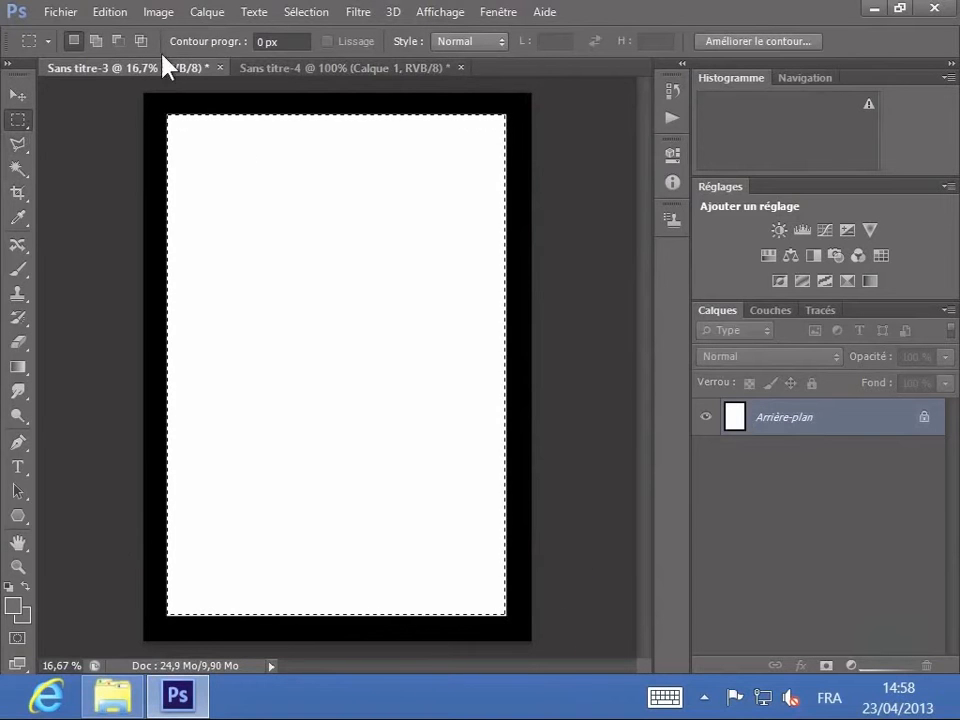
Fill the rectangular selection with the custom diagonal purple triangle pattern in Normal mode at 100% opacity, and deselect it
left_click(120, 15)
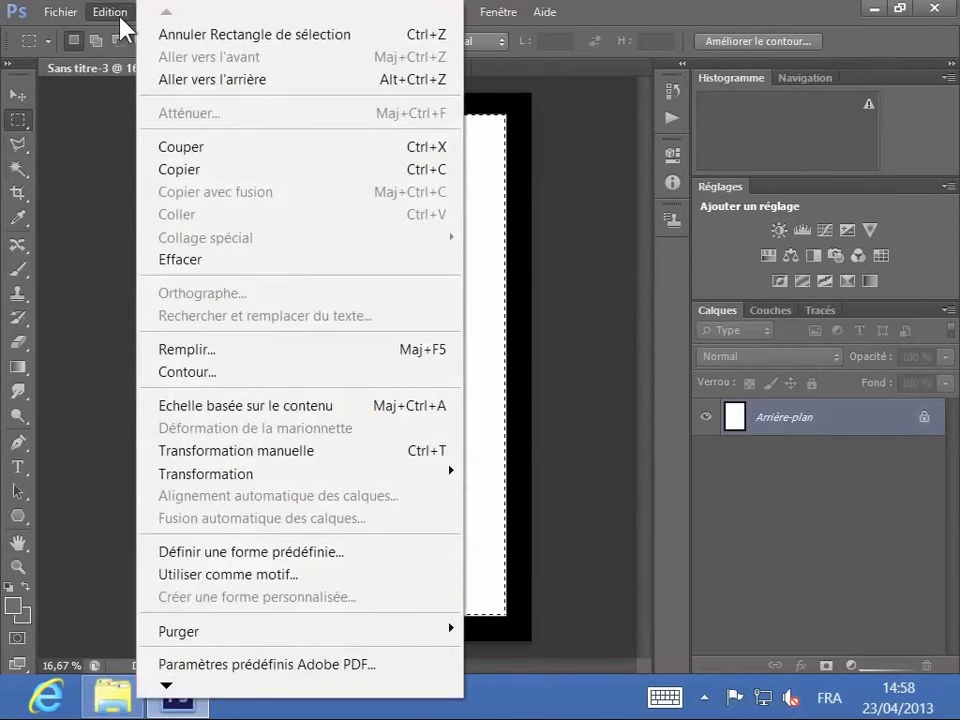
left_click(245, 351)
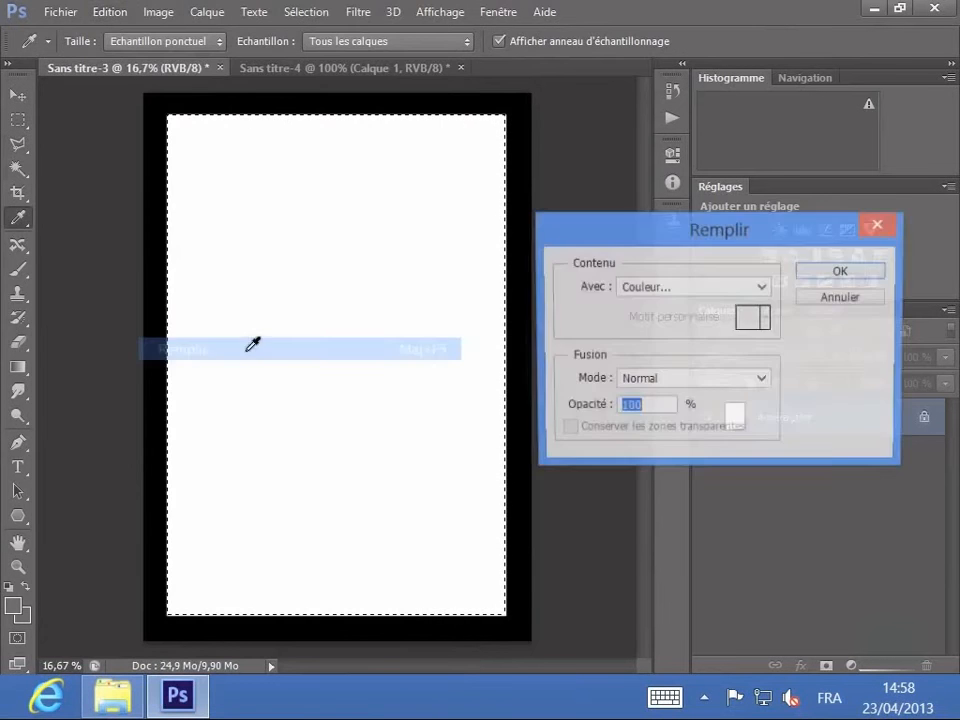
left_click(706, 287)
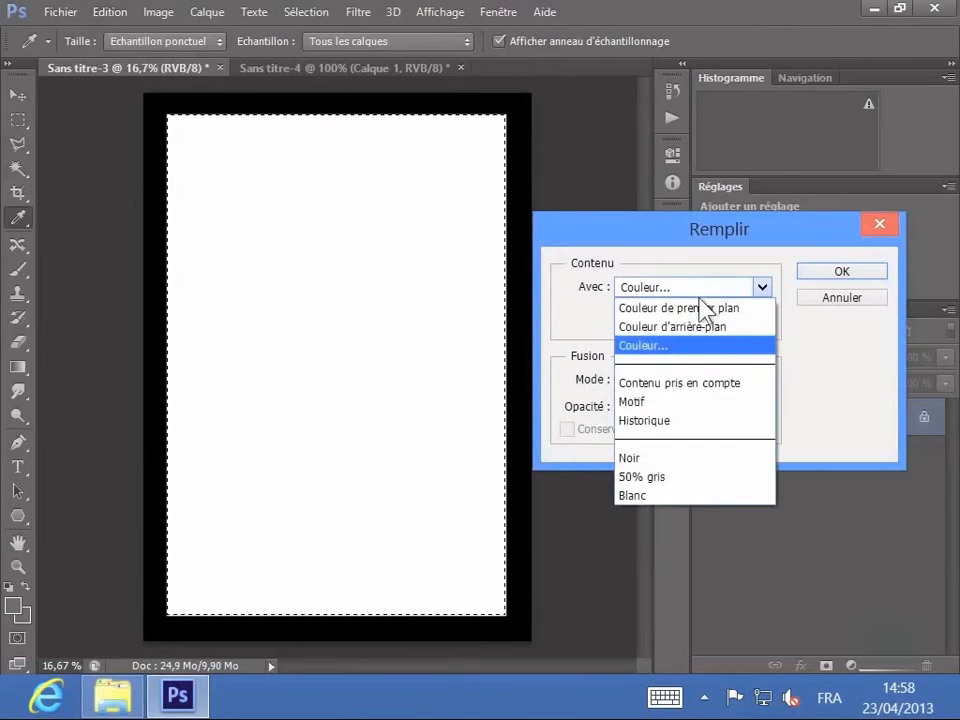
left_click(668, 403)
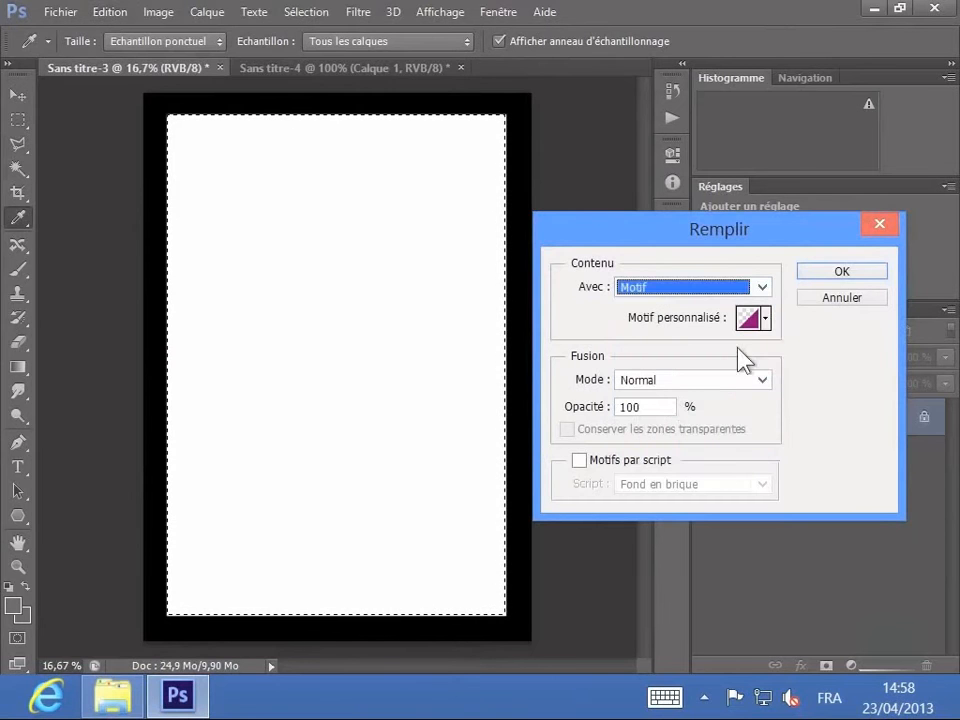
left_click(764, 318)
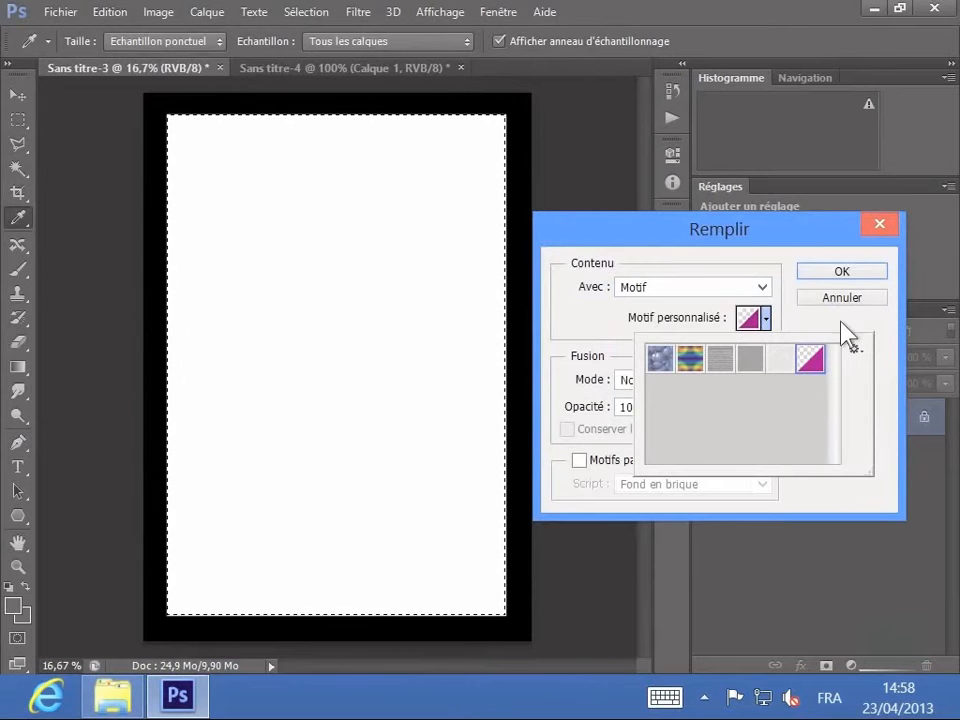
left_click(850, 277)
left_click(850, 277)
key("m")
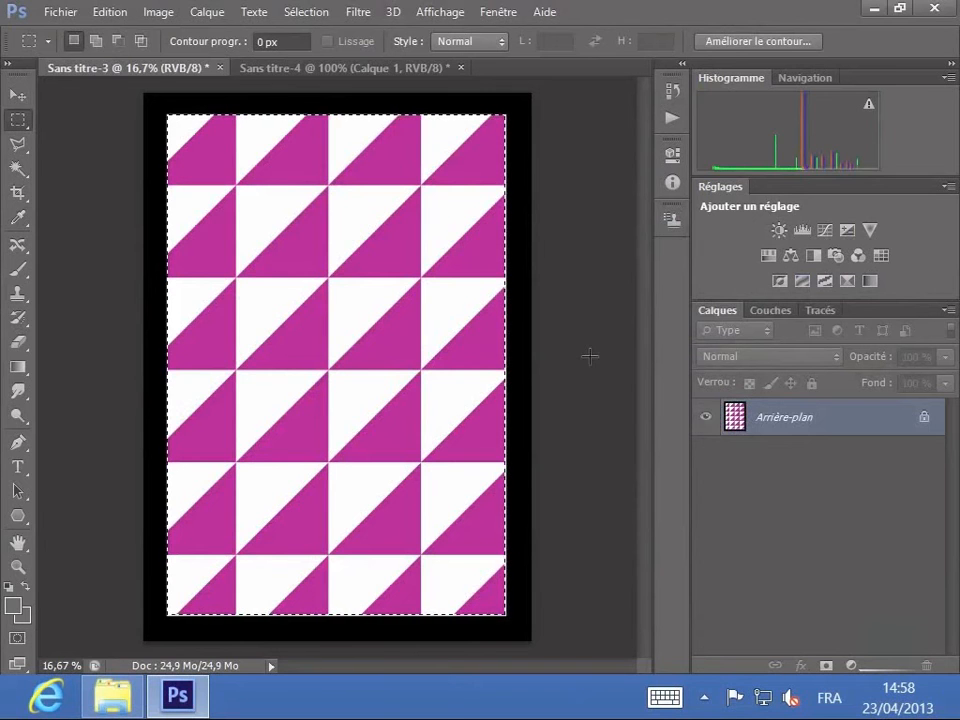
key("ctrl+d")
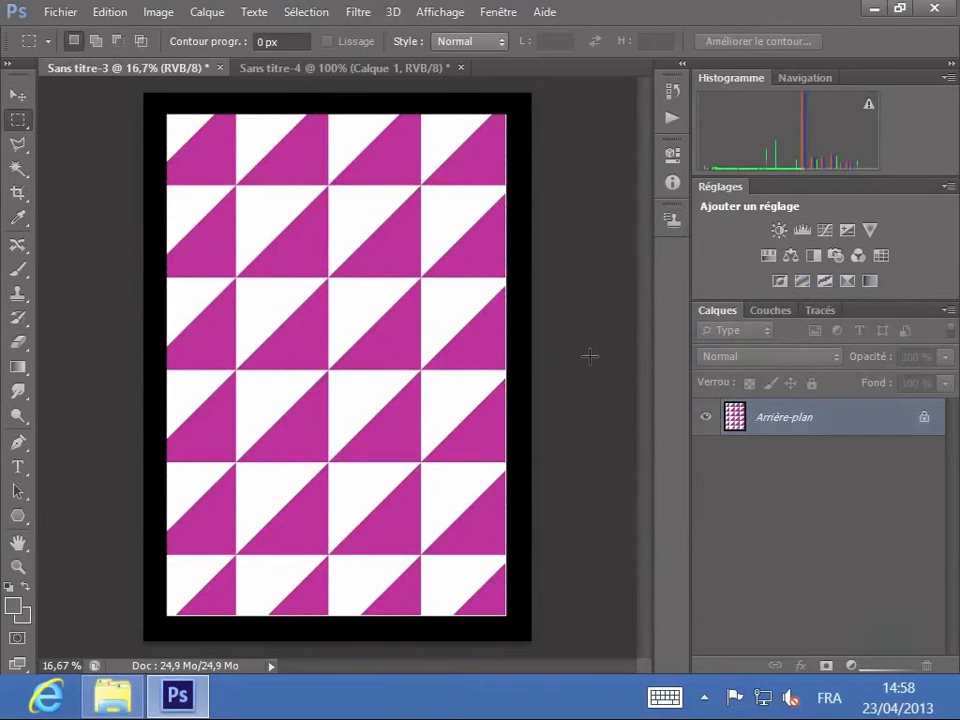